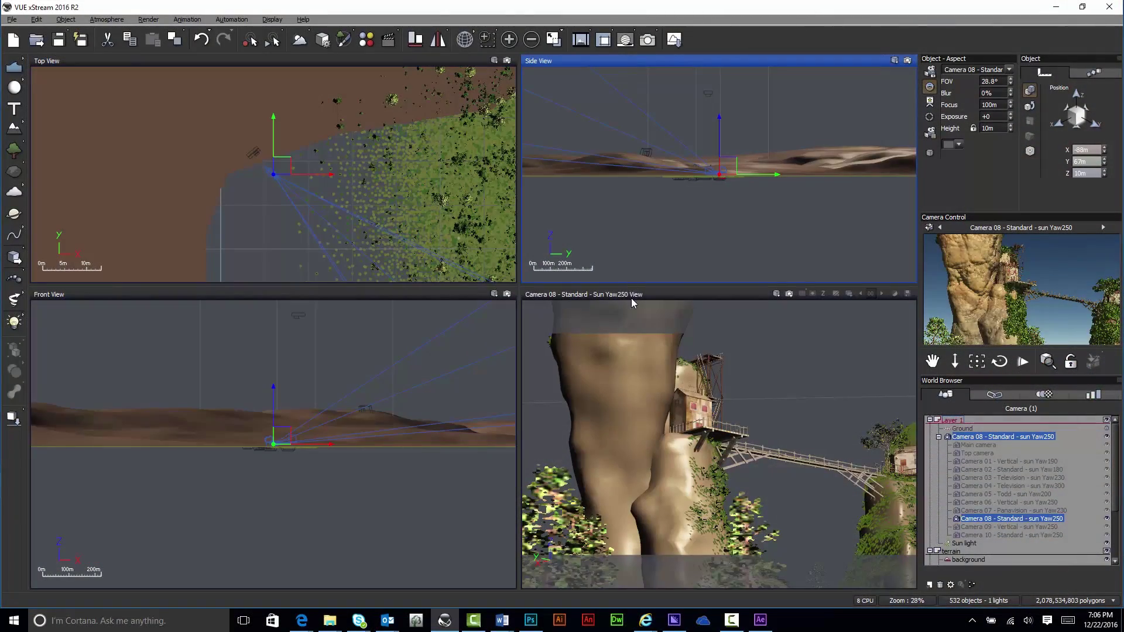
# With the Camera 08 view active, add a new floating Camera 09 view from the Add View list.
pyautogui.click(632, 298)
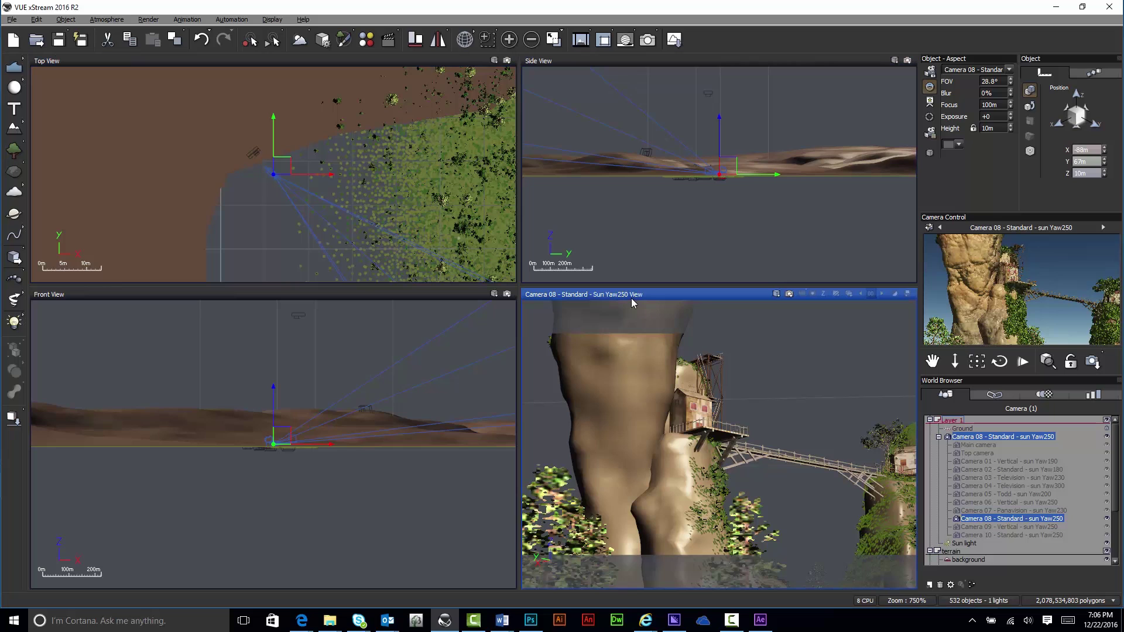
pyautogui.click(553, 41)
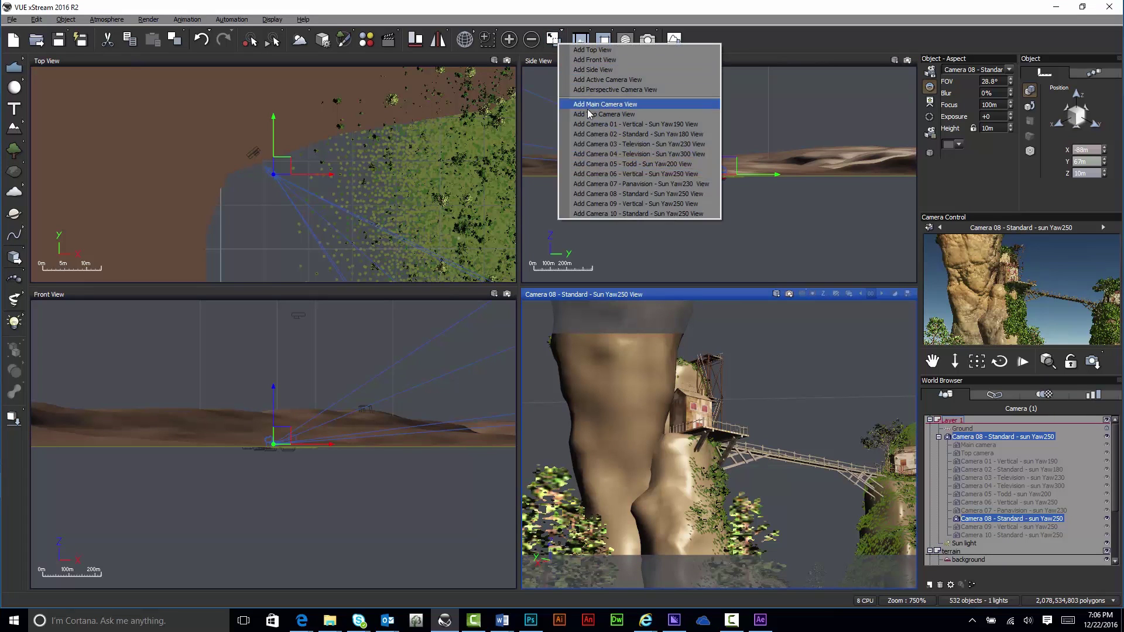
pyautogui.click(602, 204)
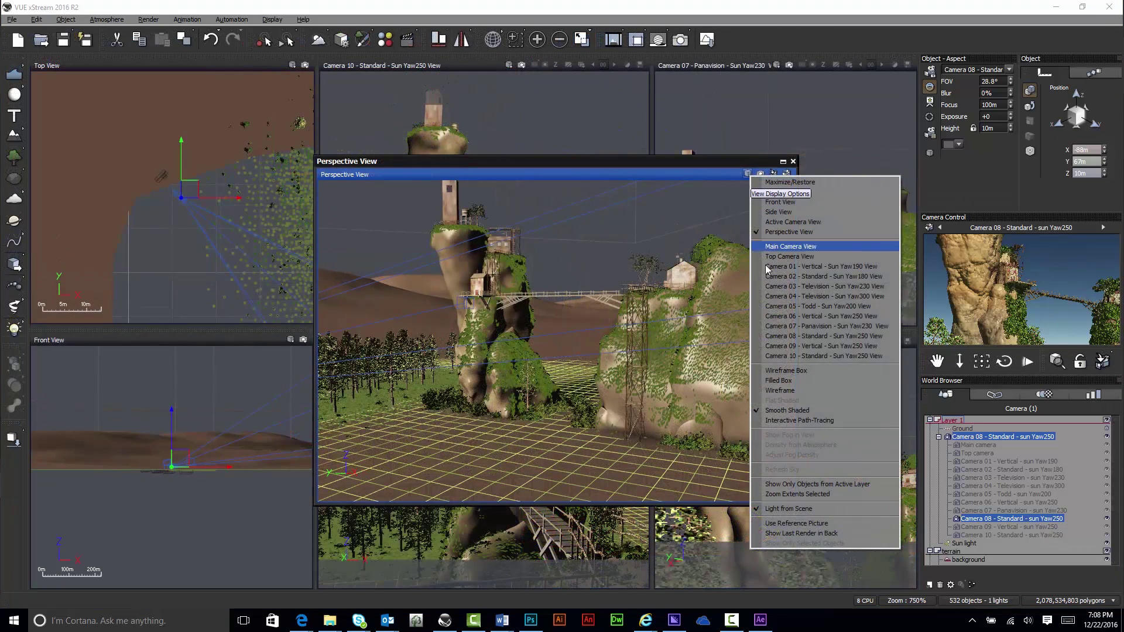
# Switch the floating view to Camera 05, then add a Camera 08 view.
pyautogui.click(777, 306)
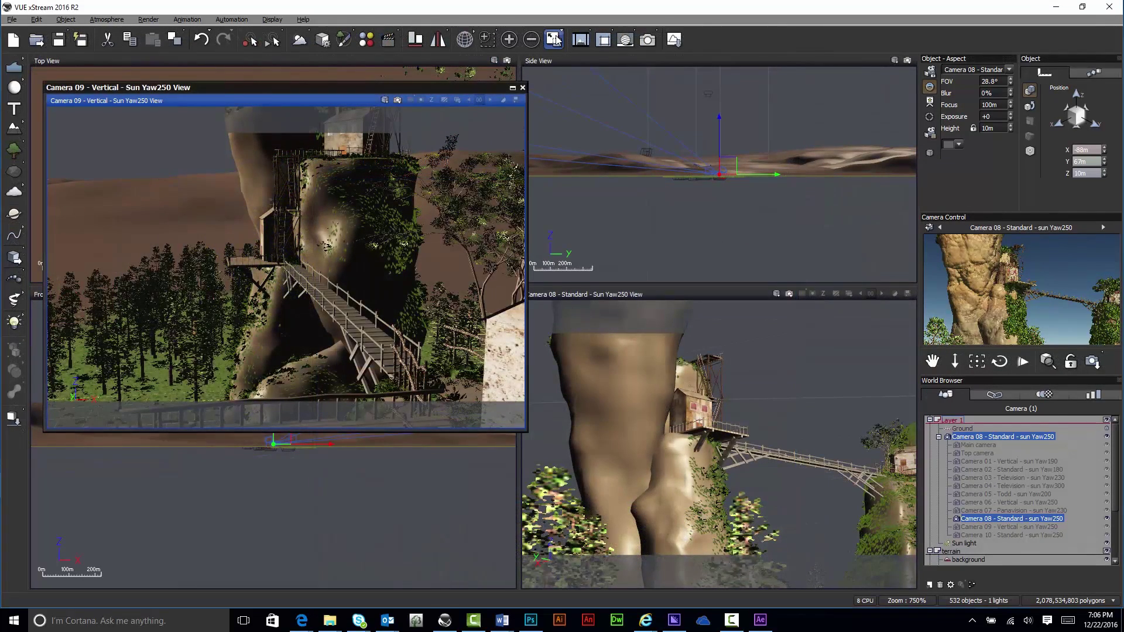
pyautogui.click(554, 39)
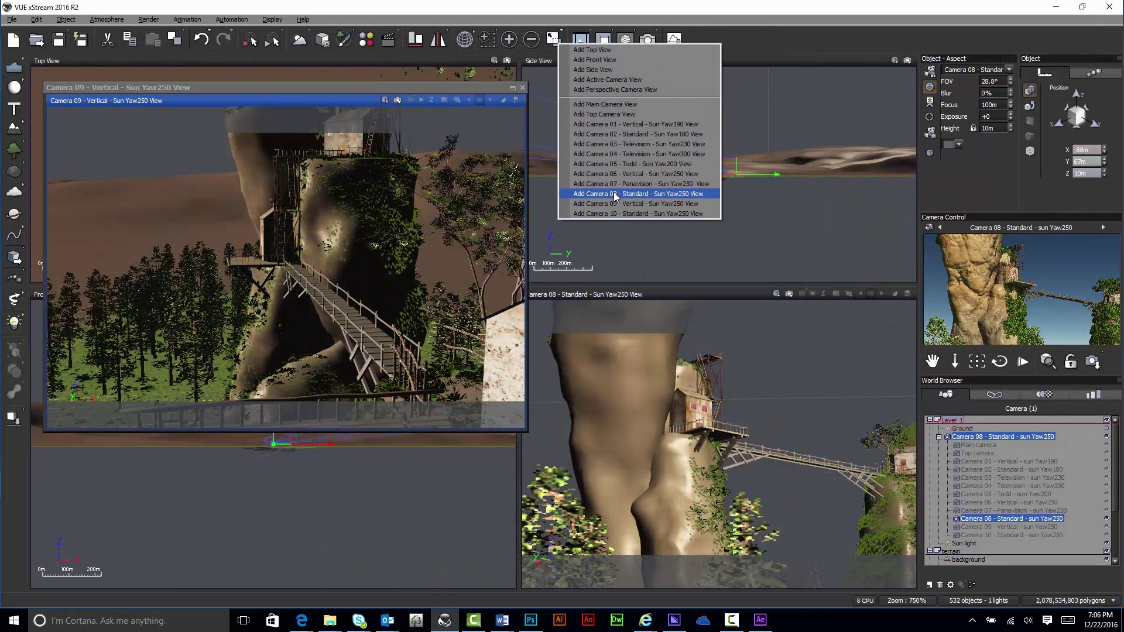
pyautogui.click(616, 195)
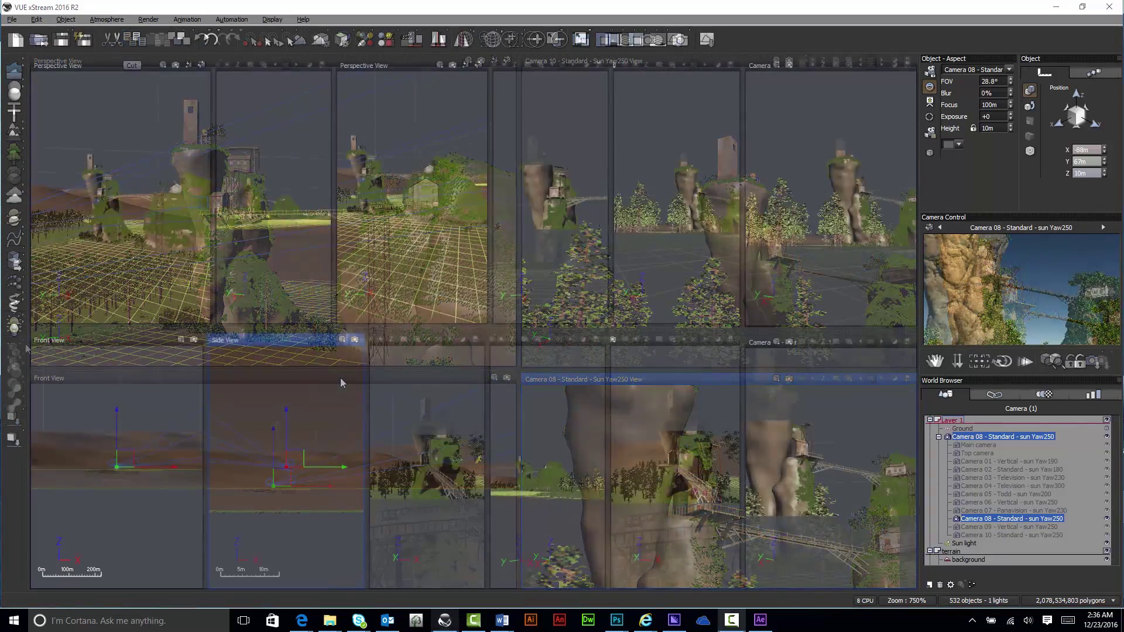
# Make the Front View viewport active and open the perspective view's display options.
pyautogui.click(137, 343)
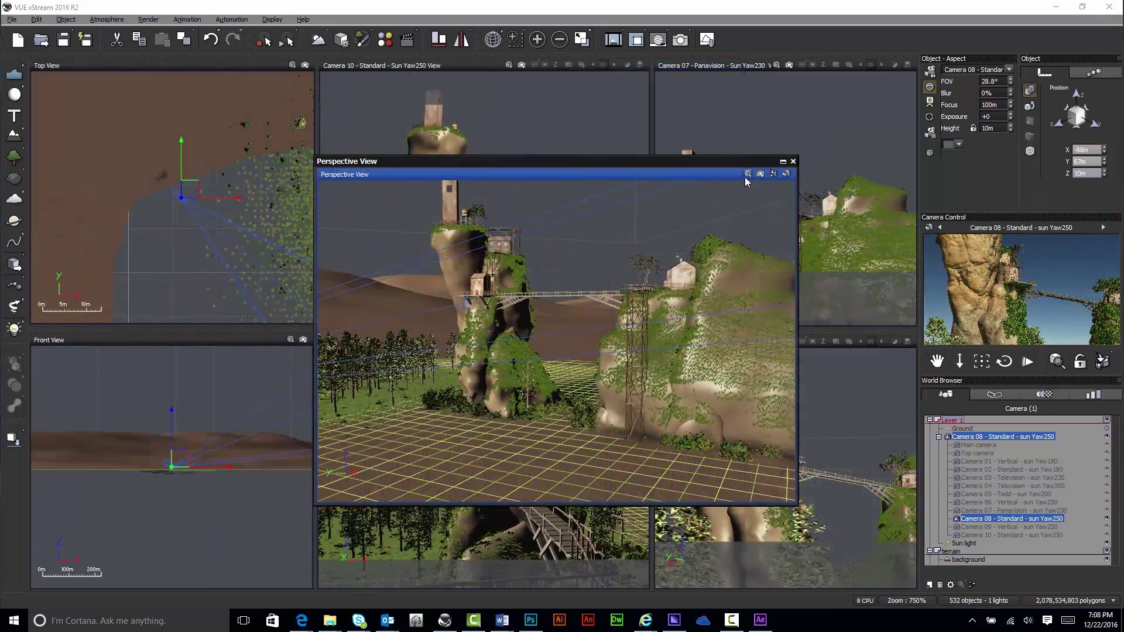
pyautogui.click(748, 174)
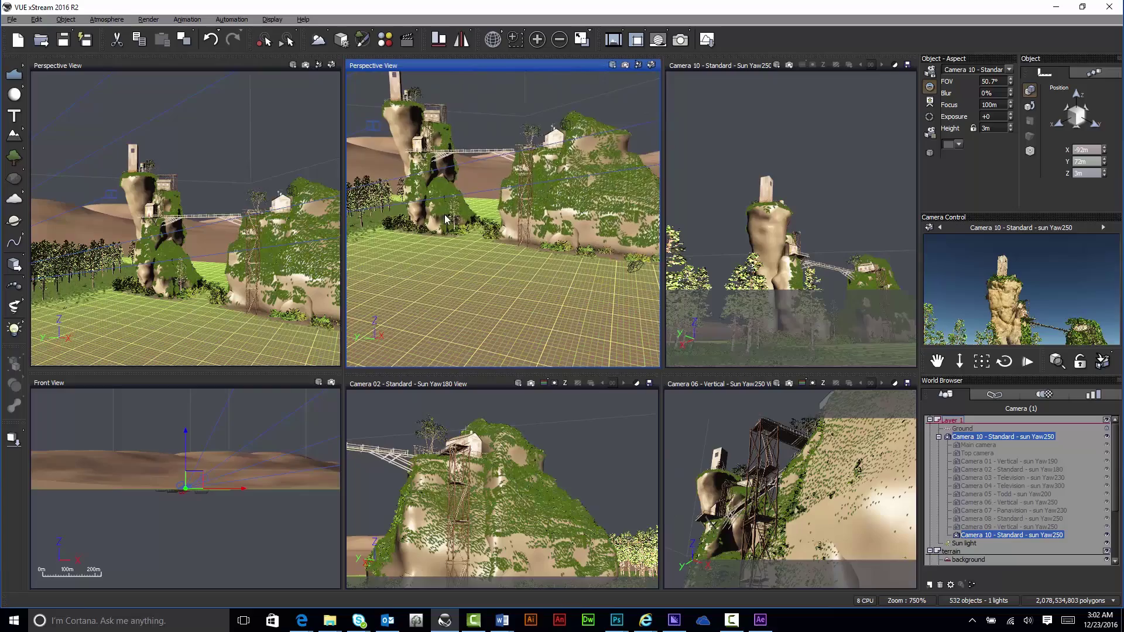
# Pan the perspective view to reframe the rock-pillar village.
pyautogui.moveTo(444, 219); pyautogui.dragTo(443, 289, button='middle')
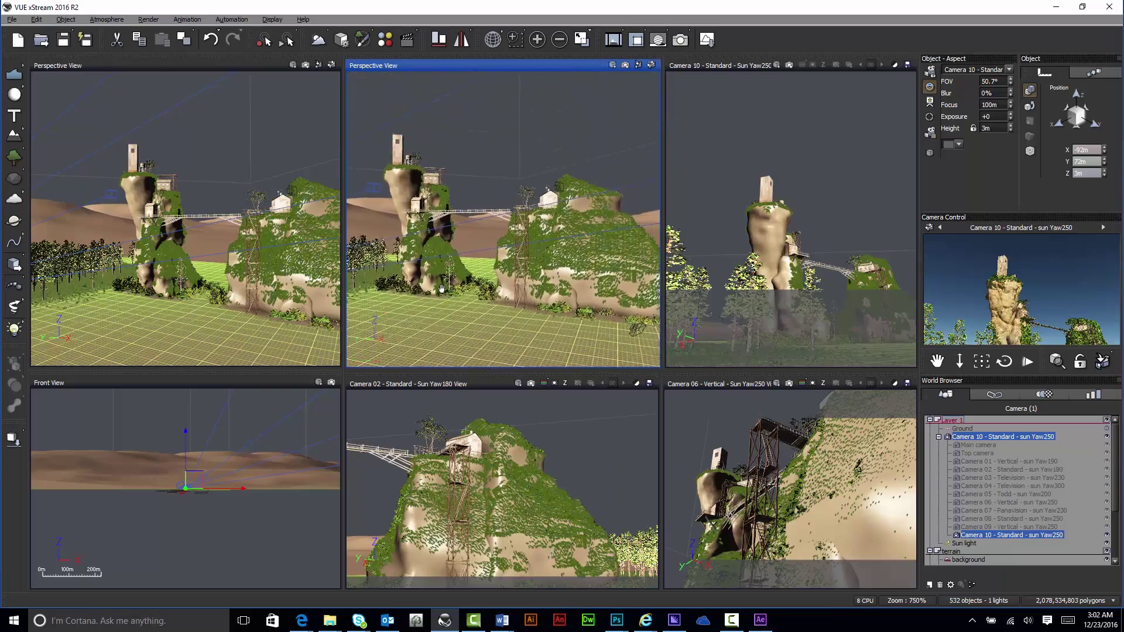